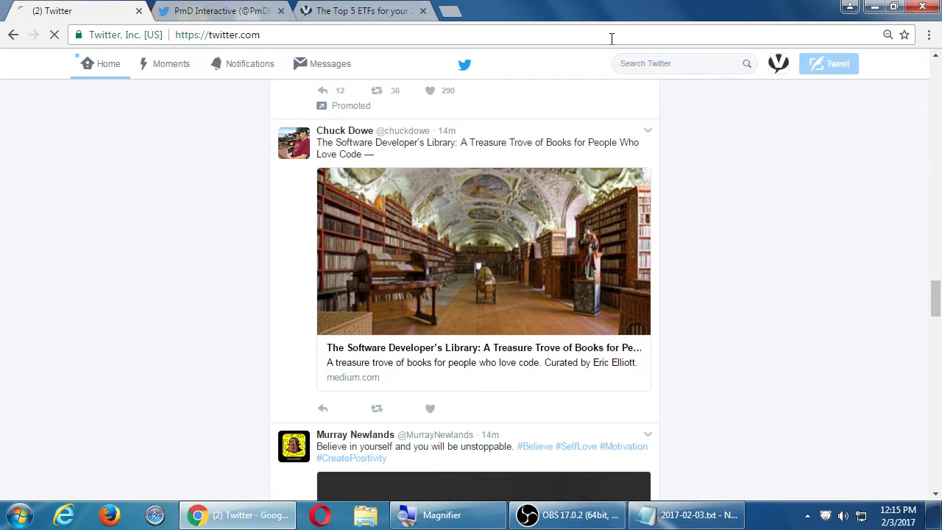
Step: Follow CNN, return to the home timeline, and locate CNN's tweet in the feed
{"action": "left_click", "coordinate": [839, 348]}
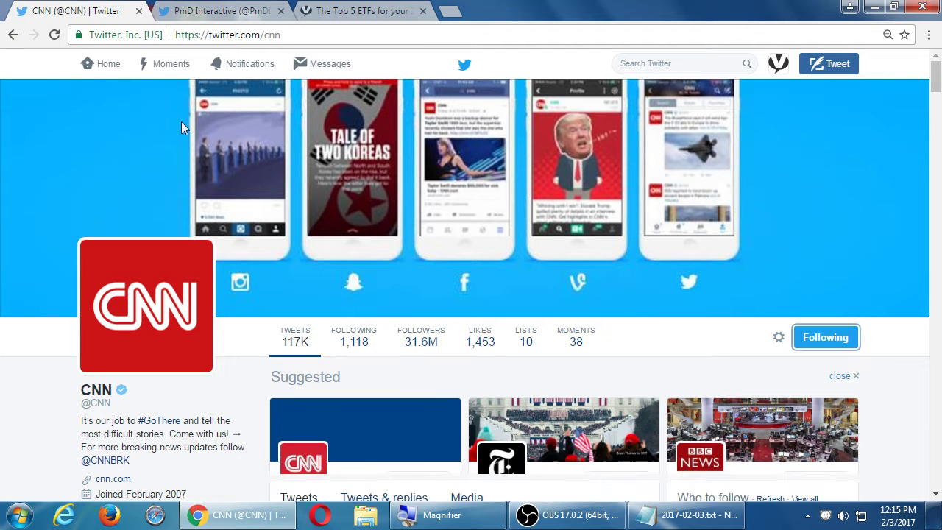
{"action": "left_click", "coordinate": [90, 64]}
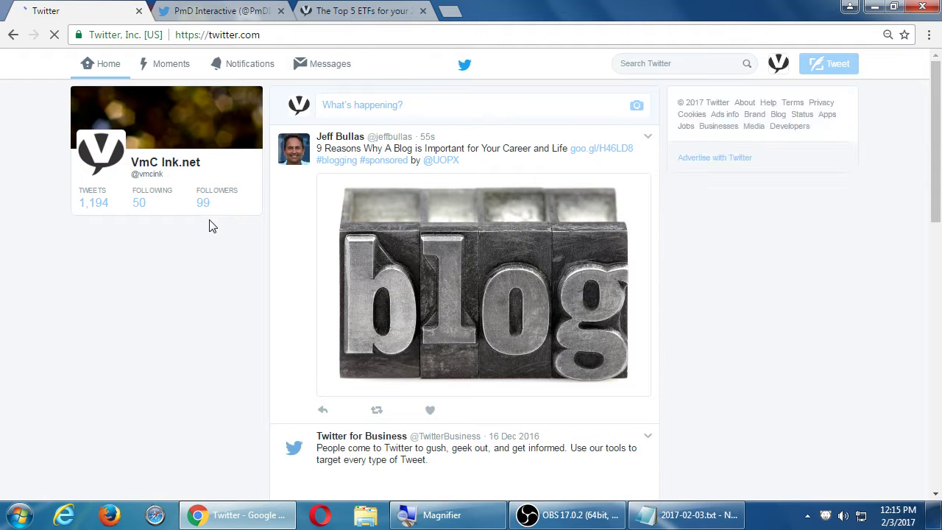
{"action": "key", "text": "ctrl+f"}
{"action": "type", "text": "cnn"}
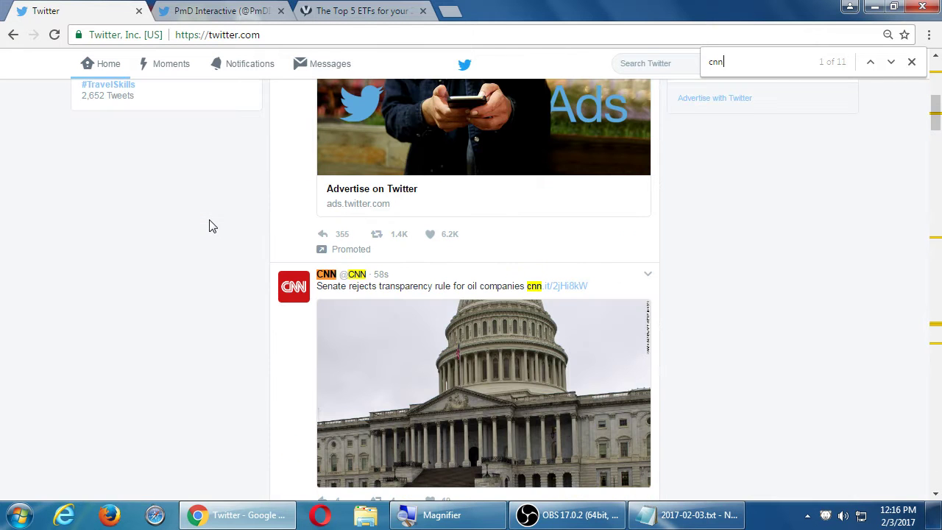
{"action": "key", "text": "Escape"}
{"action": "scroll", "coordinate": [420, 306], "scroll_direction": "down", "scroll_amount": 1}
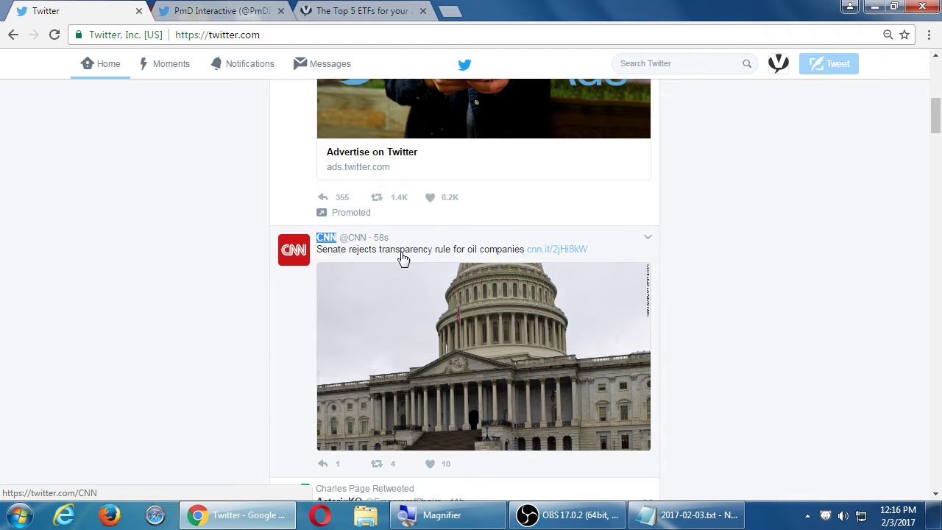
Step: Toggle CNN's follow button on its hover card, leaving CNN unfollowed
{"action": "mouse_move", "coordinate": [298, 250]}
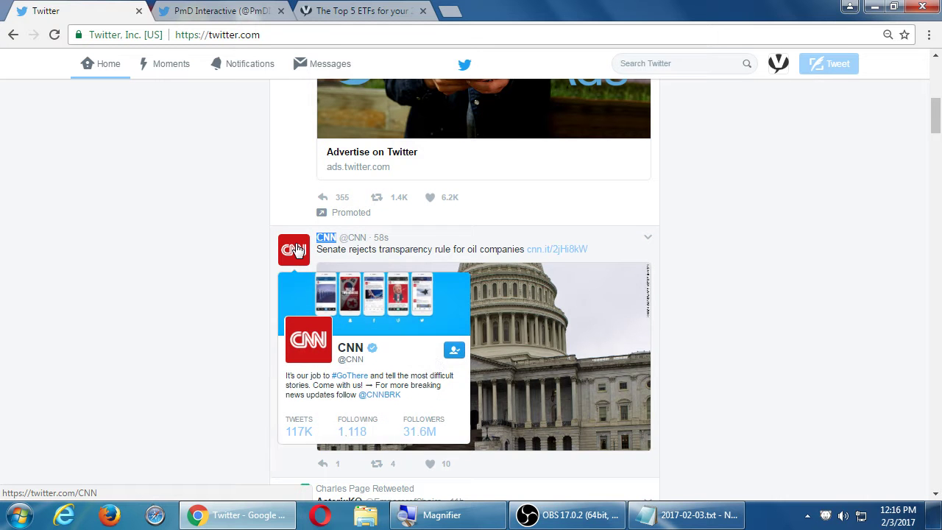
{"action": "left_click", "coordinate": [454, 354]}
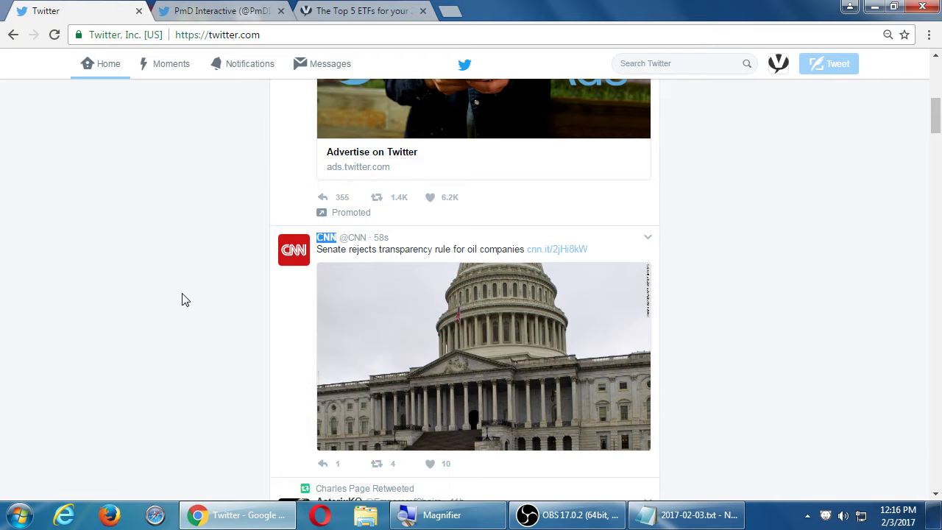
{"action": "mouse_move", "coordinate": [300, 265]}
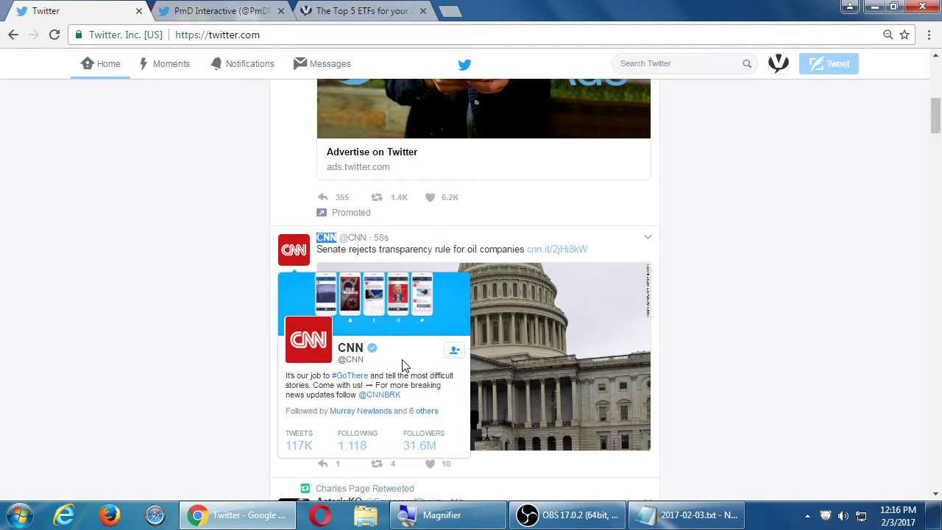
{"action": "left_click", "coordinate": [456, 354]}
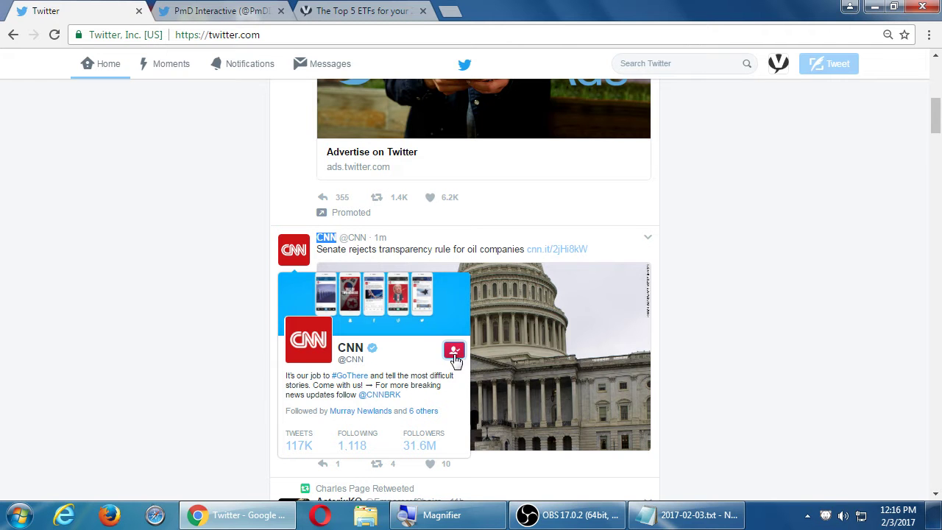
{"action": "left_click", "coordinate": [456, 356]}
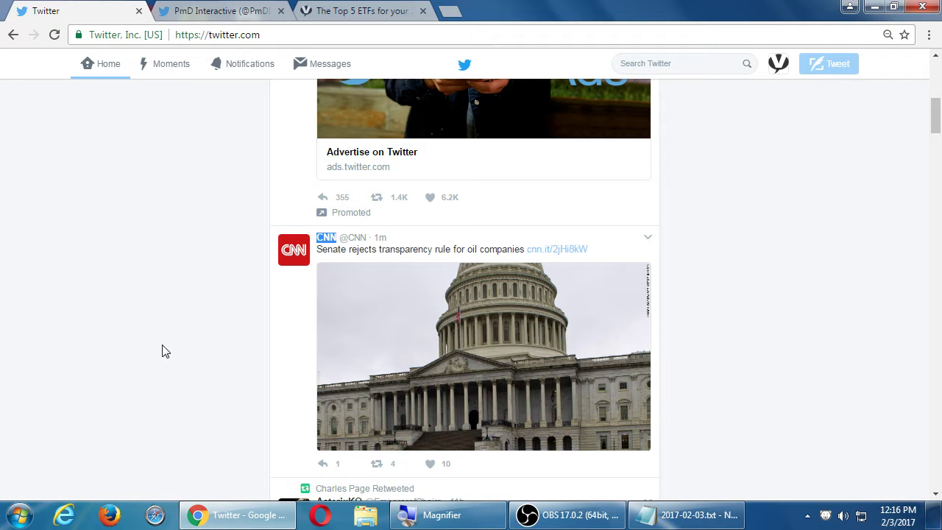
Step: Reload the home timeline with F5 and scroll back to the top of the feed
{"action": "key", "text": "F5"}
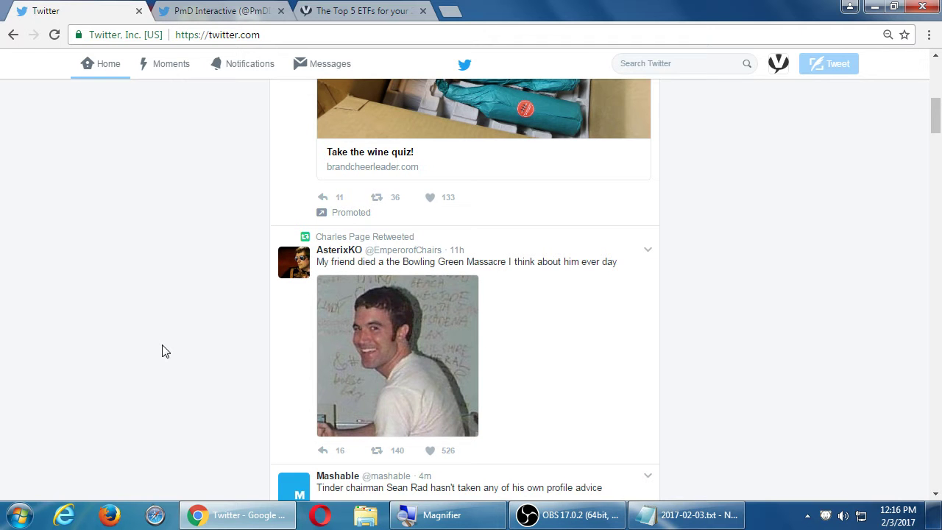
{"action": "scroll", "coordinate": [173, 335], "scroll_direction": "up", "scroll_amount": 3}
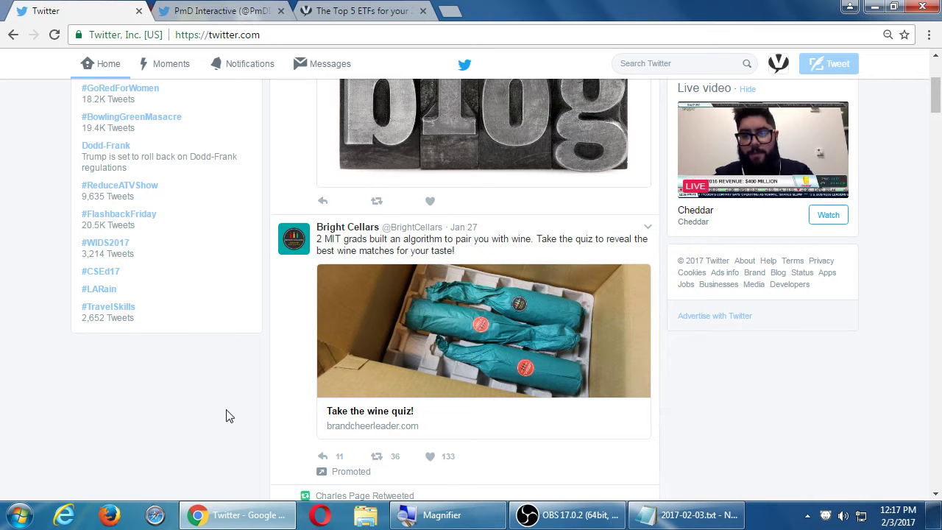
{"action": "scroll", "coordinate": [226, 416], "scroll_direction": "up", "scroll_amount": 3}
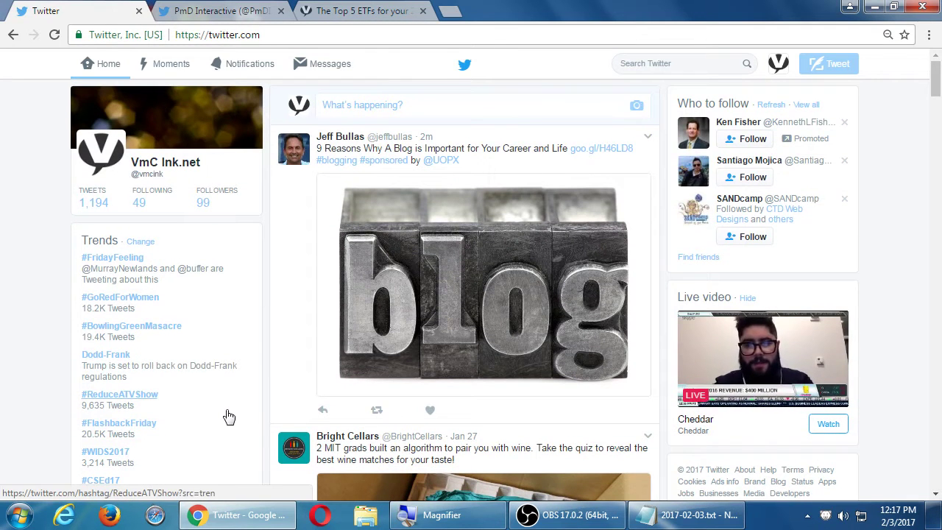
Step: Open the blog tweet author's profile and browse the accounts he follows
{"action": "mouse_move", "coordinate": [298, 158]}
{"action": "left_click", "coordinate": [298, 158]}
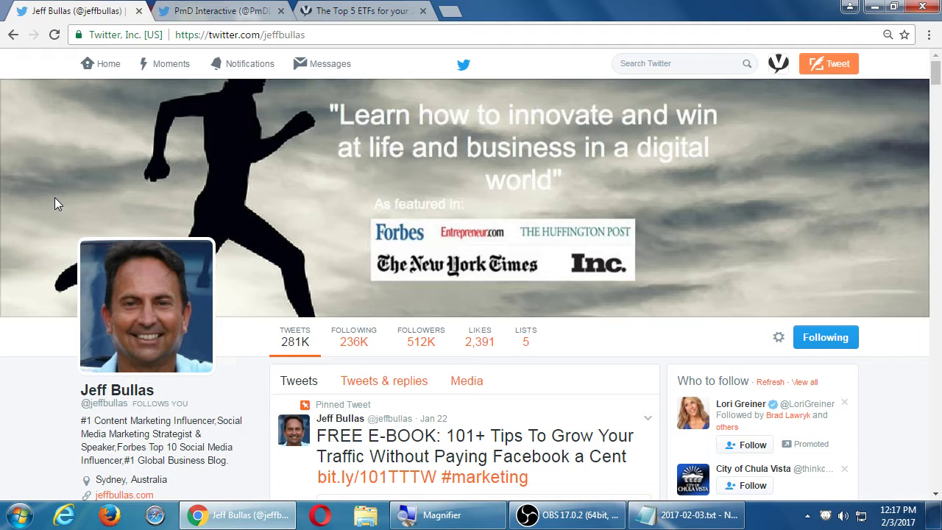
{"action": "left_click", "coordinate": [360, 343]}
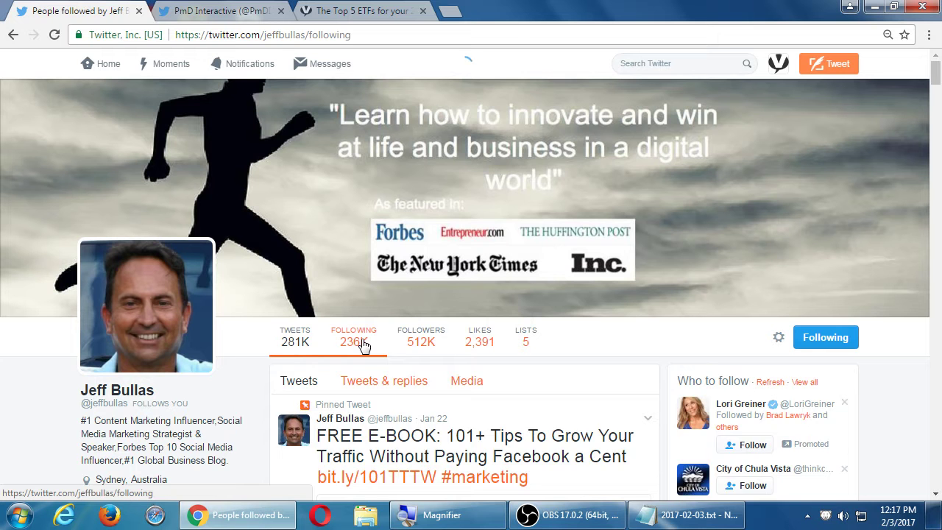
{"action": "scroll", "coordinate": [361, 344], "scroll_direction": "down", "scroll_amount": 3}
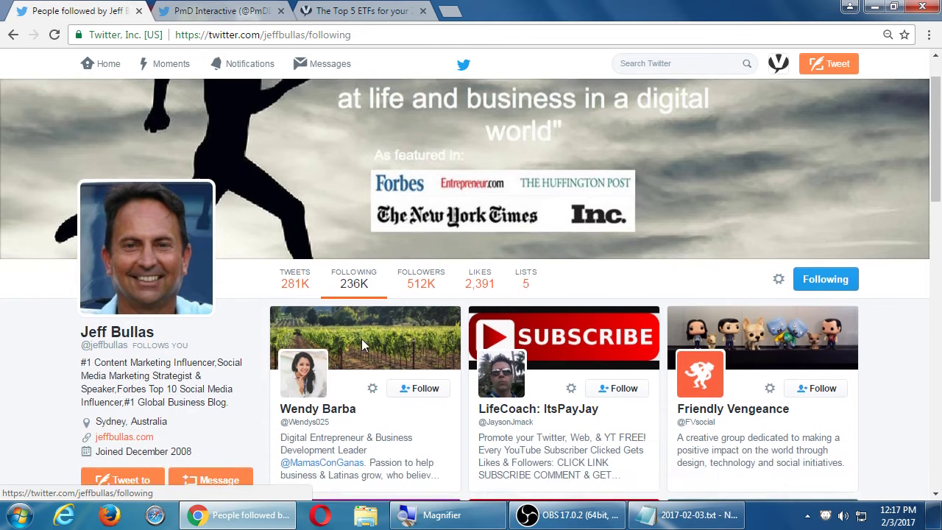
{"action": "scroll", "coordinate": [361, 343], "scroll_direction": "up", "scroll_amount": 1}
{"action": "scroll", "coordinate": [361, 343], "scroll_direction": "up", "scroll_amount": 2}
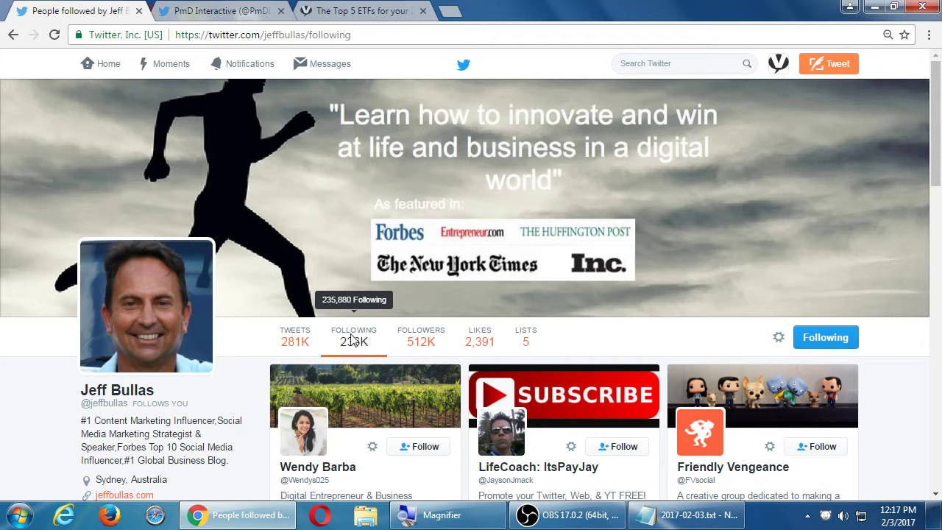
{"action": "scroll", "coordinate": [272, 320], "scroll_direction": "down", "scroll_amount": 1}
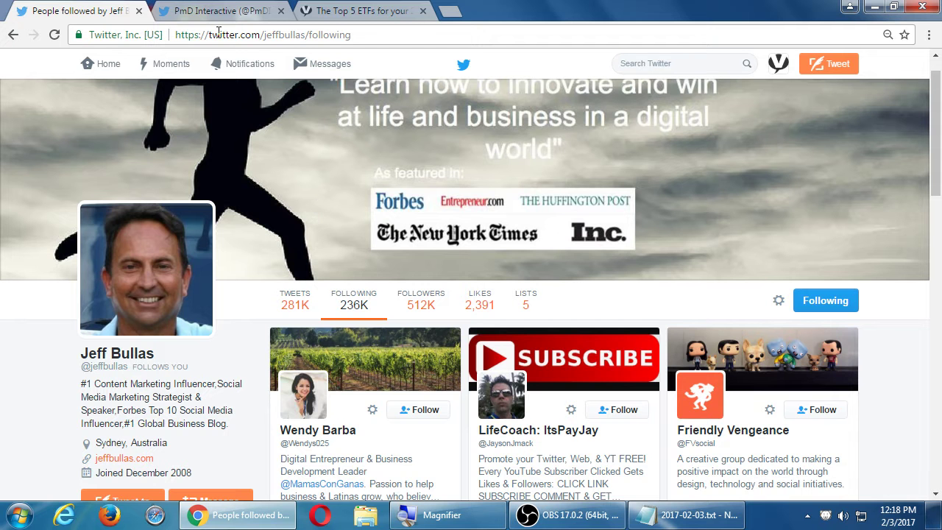
Step: Return to the home timeline and scroll the feed back to the top
{"action": "left_click", "coordinate": [103, 67]}
{"action": "scroll", "coordinate": [427, 185], "scroll_direction": "down", "scroll_amount": 4}
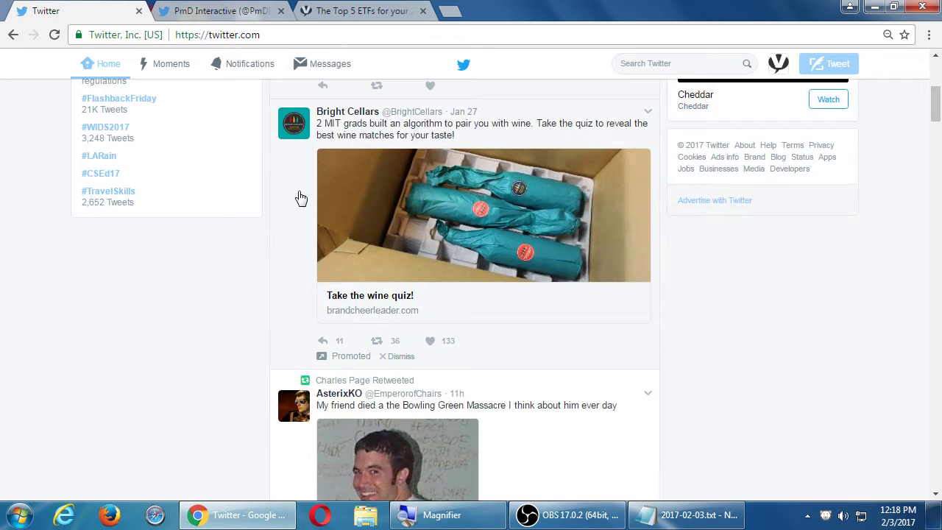
{"action": "scroll", "coordinate": [300, 195], "scroll_direction": "up", "scroll_amount": 2}
{"action": "scroll", "coordinate": [300, 196], "scroll_direction": "down", "scroll_amount": 2}
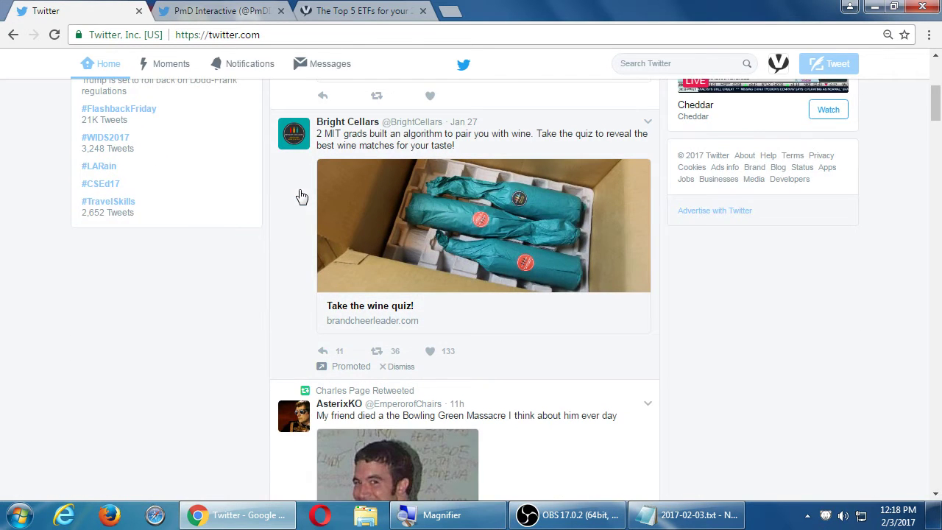
{"action": "scroll", "coordinate": [301, 196], "scroll_direction": "up", "scroll_amount": 2}
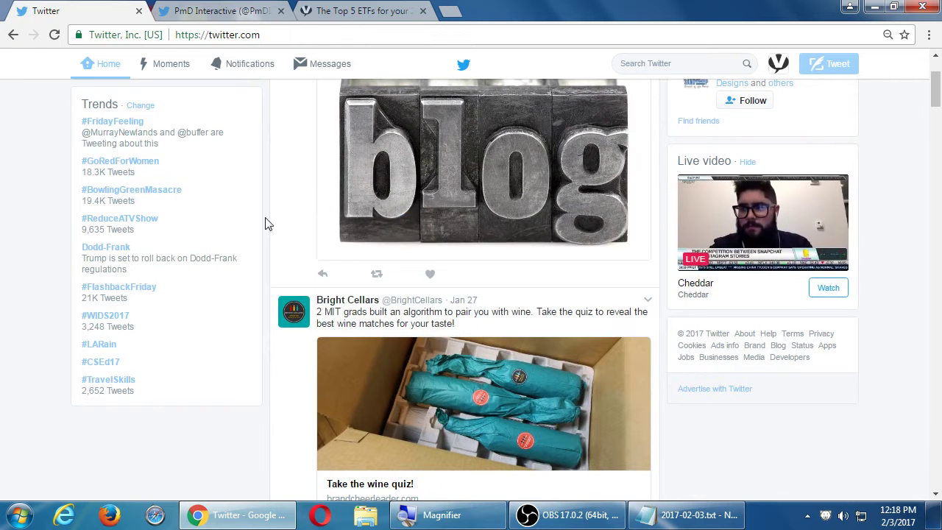
{"action": "mouse_move", "coordinate": [290, 312]}
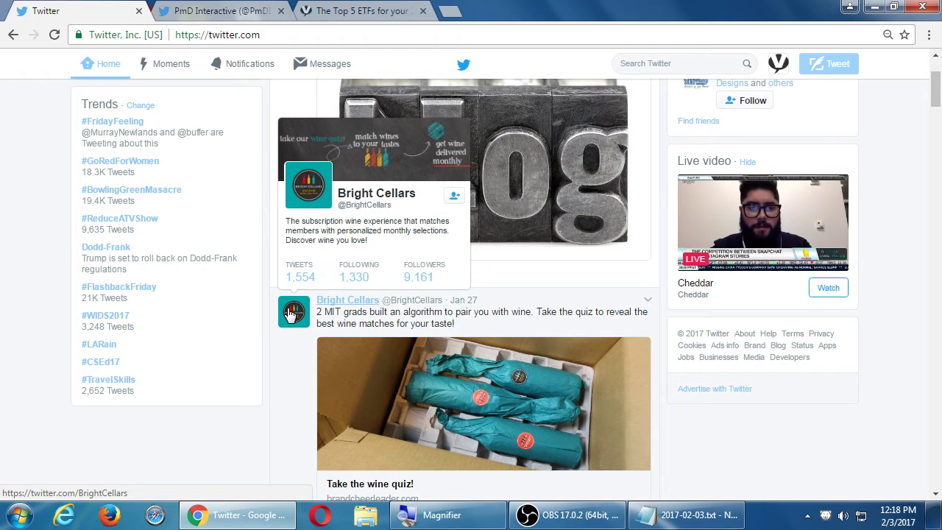
{"action": "scroll", "coordinate": [291, 314], "scroll_direction": "down", "scroll_amount": 1}
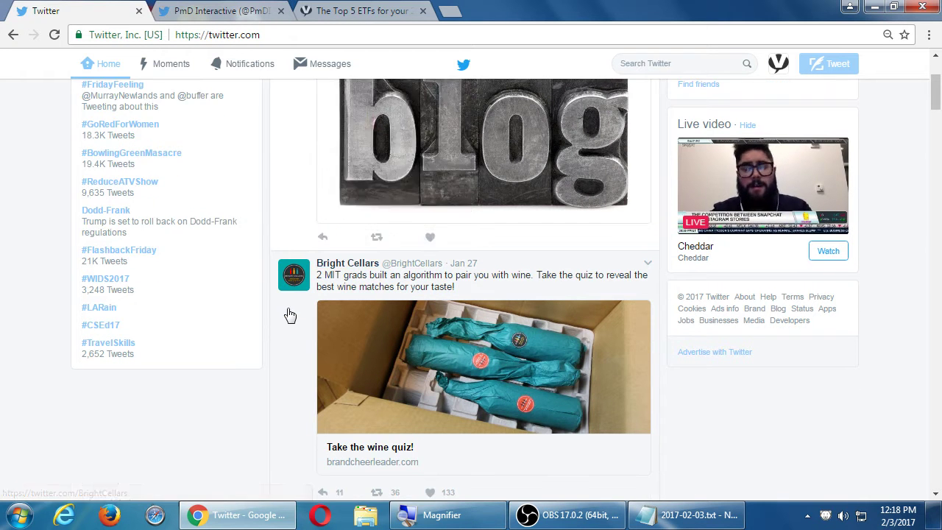
{"action": "scroll", "coordinate": [289, 315], "scroll_direction": "up", "scroll_amount": 2}
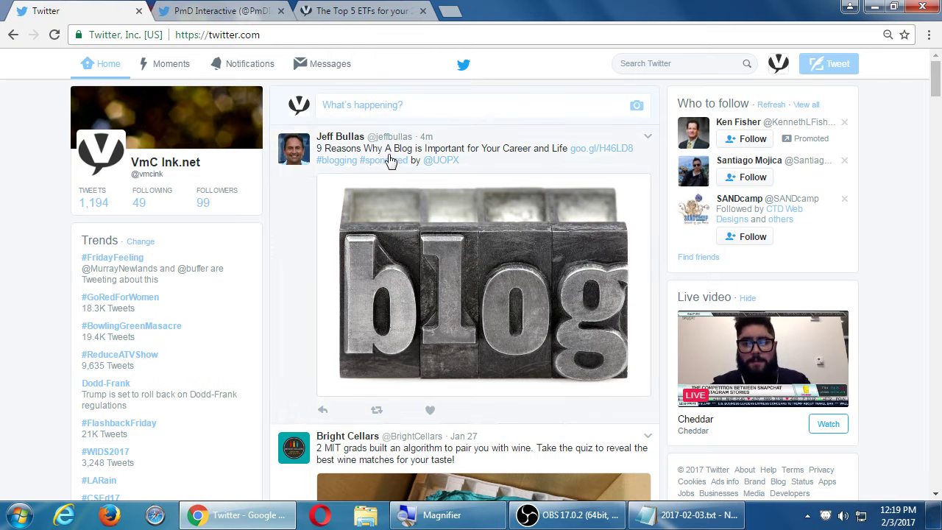
Step: From the blog author's profile, open the first Who to follow suggestion and read her bio
{"action": "mouse_move", "coordinate": [293, 156]}
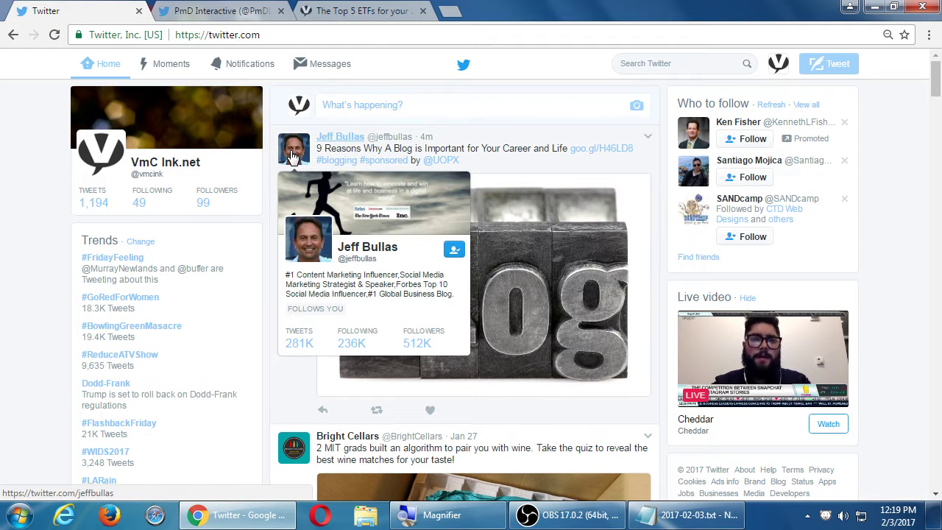
{"action": "left_click", "coordinate": [293, 156]}
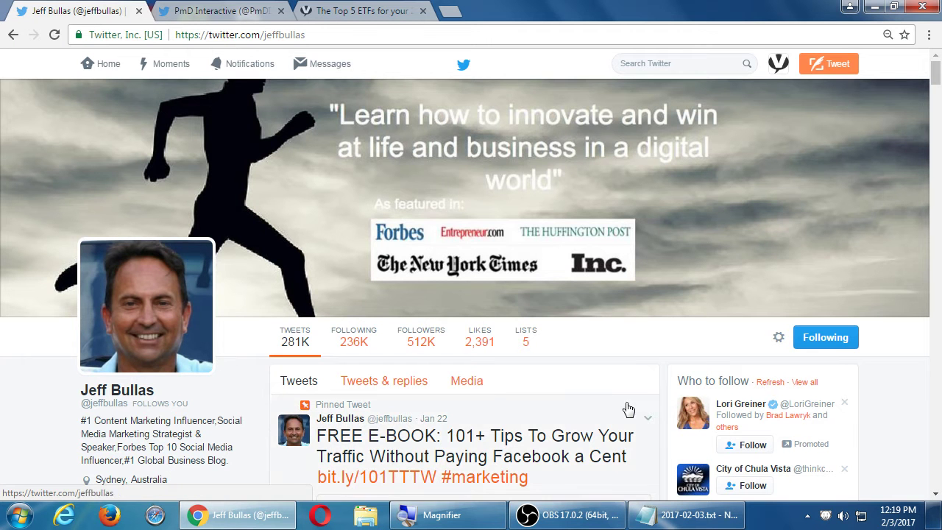
{"action": "left_click", "coordinate": [696, 425]}
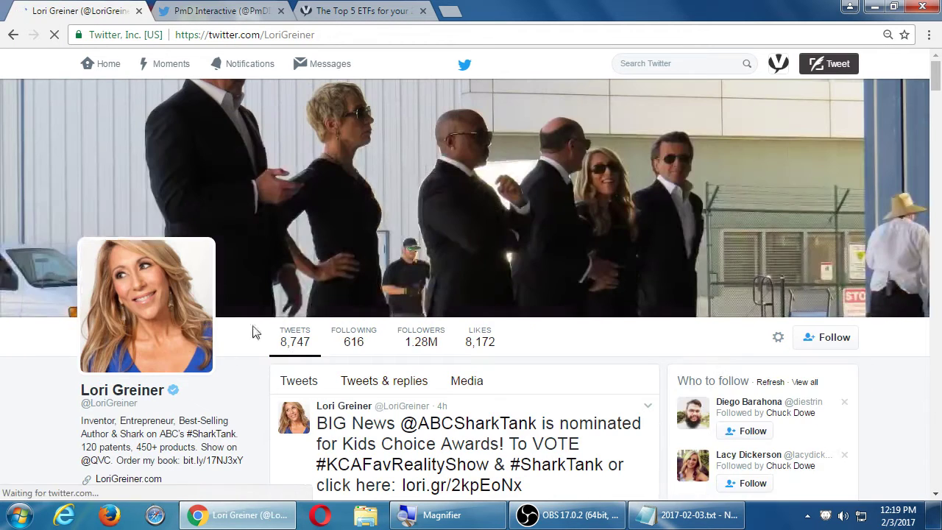
{"action": "scroll", "coordinate": [232, 382], "scroll_direction": "down", "scroll_amount": 1}
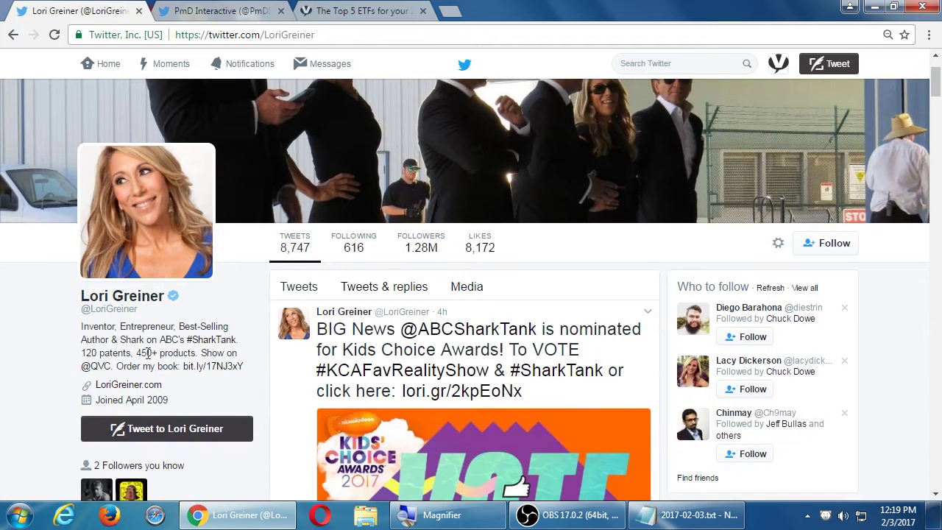
{"action": "left_click_drag", "start_coordinate": [98, 325], "coordinate": [238, 362]}
{"action": "left_click", "coordinate": [243, 364]}
{"action": "scroll", "coordinate": [456, 414], "scroll_direction": "down", "scroll_amount": 3}
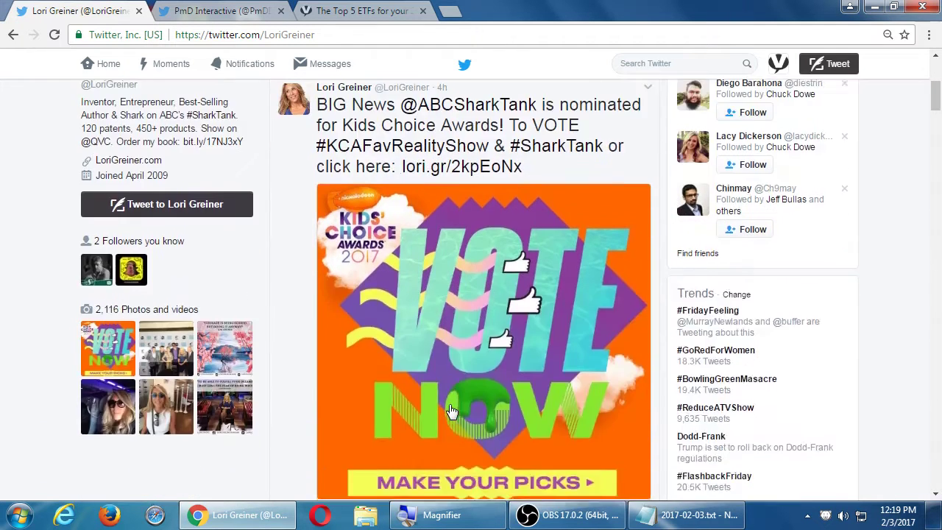
{"action": "scroll", "coordinate": [456, 413], "scroll_direction": "up", "scroll_amount": 3}
{"action": "scroll", "coordinate": [907, 315], "scroll_direction": "up", "scroll_amount": 1}
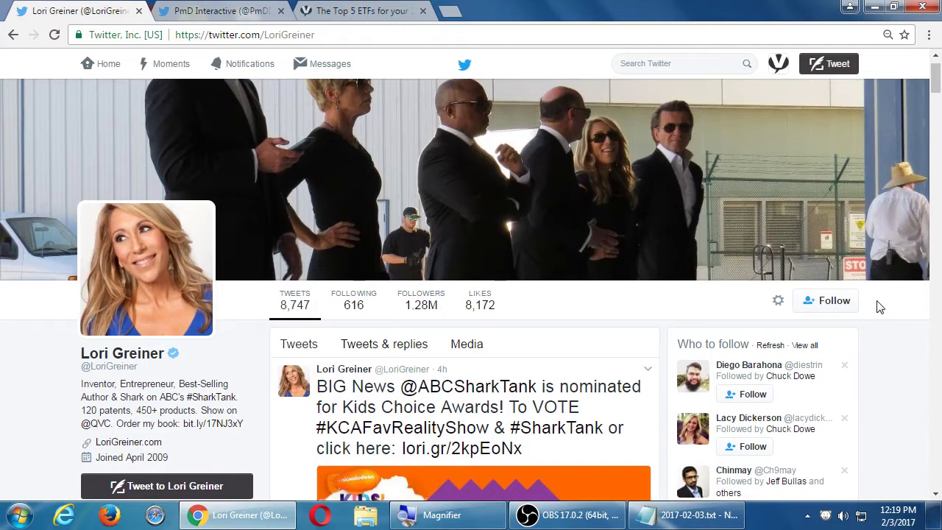